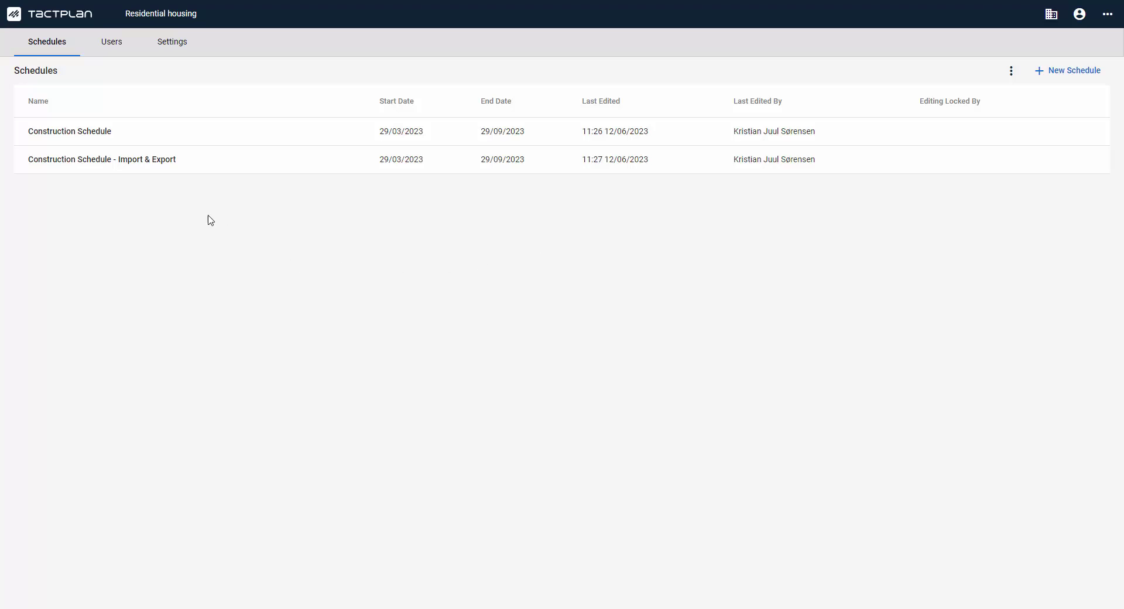
Open the "Construction Schedule - Import & Export" schedule and review its list of locations
{"action": "left_click", "coordinate": [163, 169]}
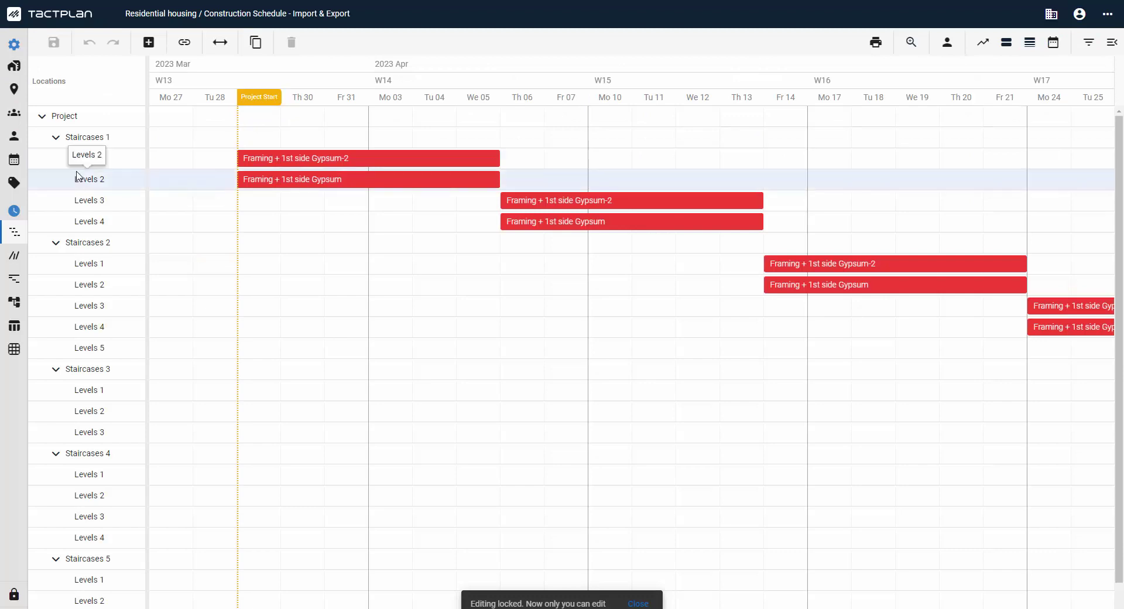
{"action": "left_click", "coordinate": [14, 91]}
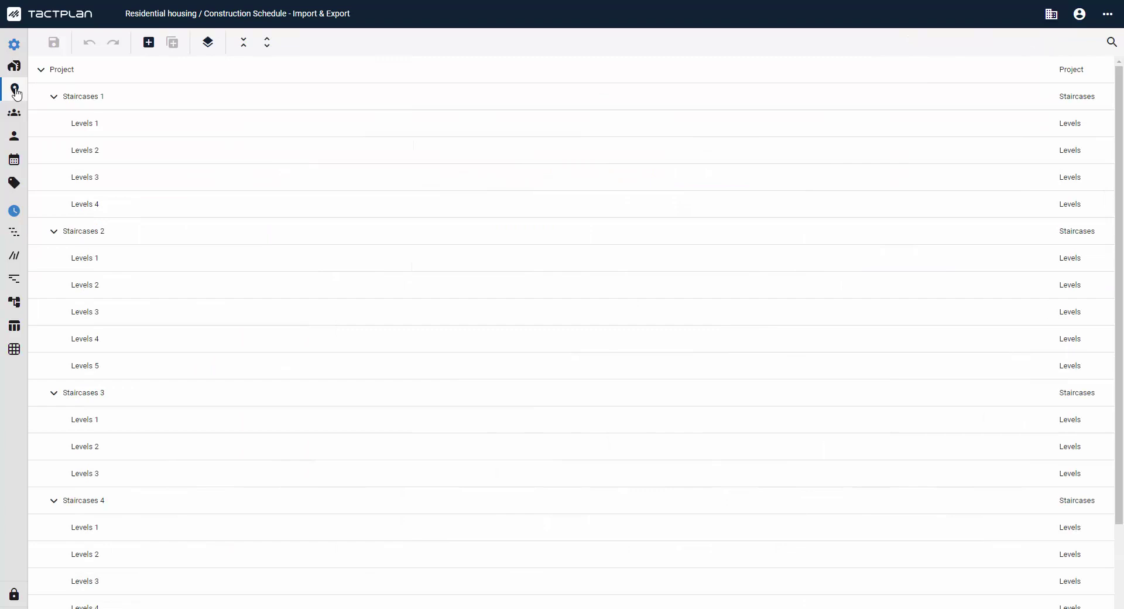
{"action": "scroll", "coordinate": [151, 157], "scroll_direction": "down", "scroll_amount": 2}
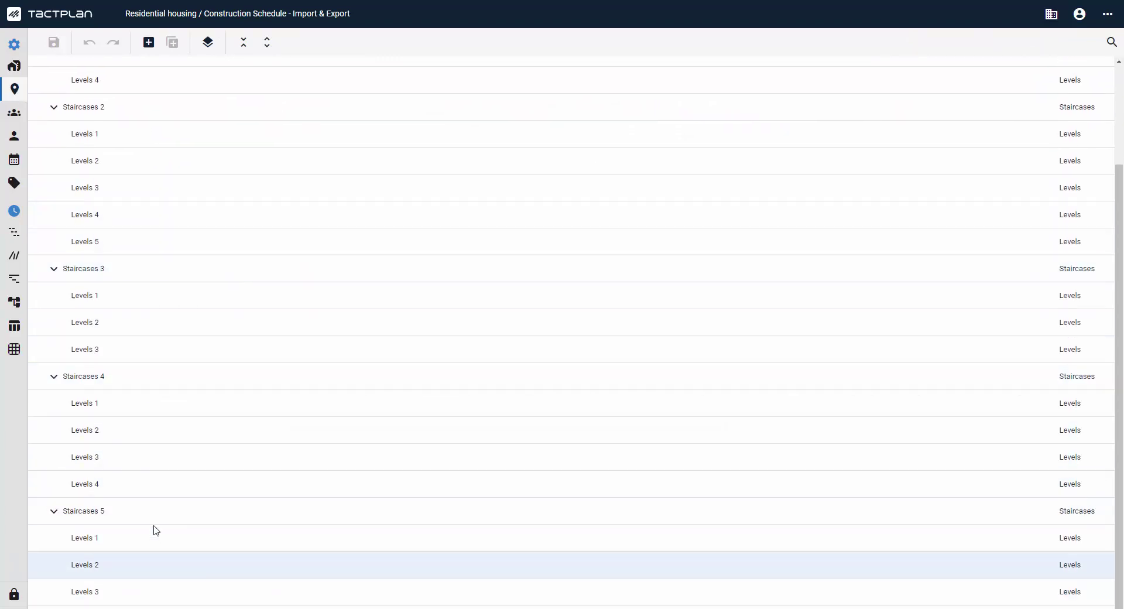
Copy the schedule's task-by-location matrix and switch to Excel to paste it into the blank sheet starting at cell A1
{"action": "left_click", "coordinate": [15, 355]}
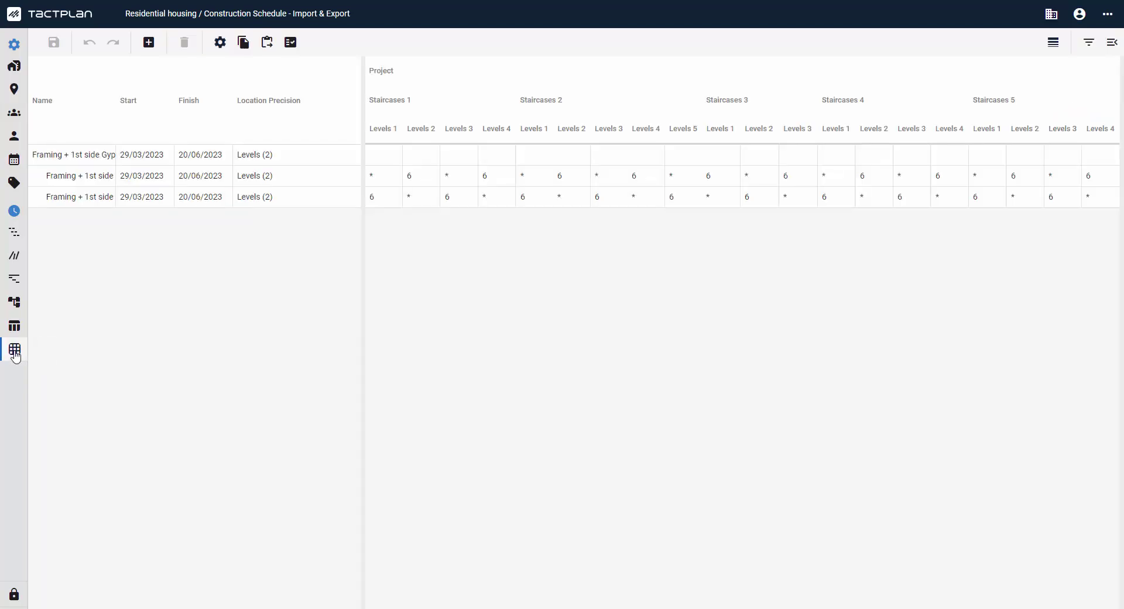
{"action": "left_click", "coordinate": [243, 45]}
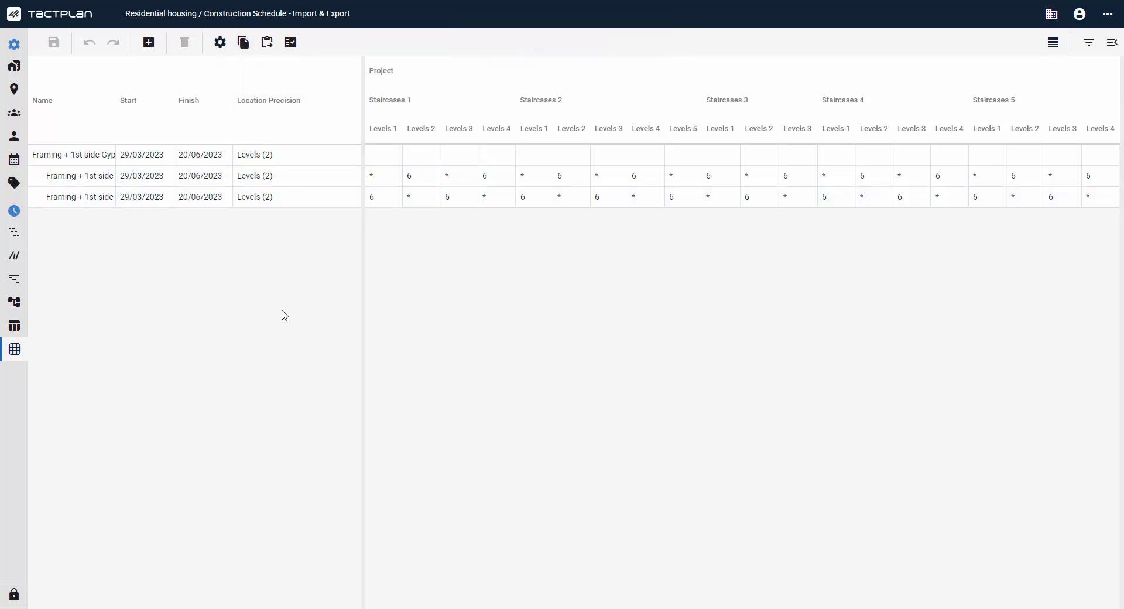
{"action": "key", "text": "alt+Tab"}
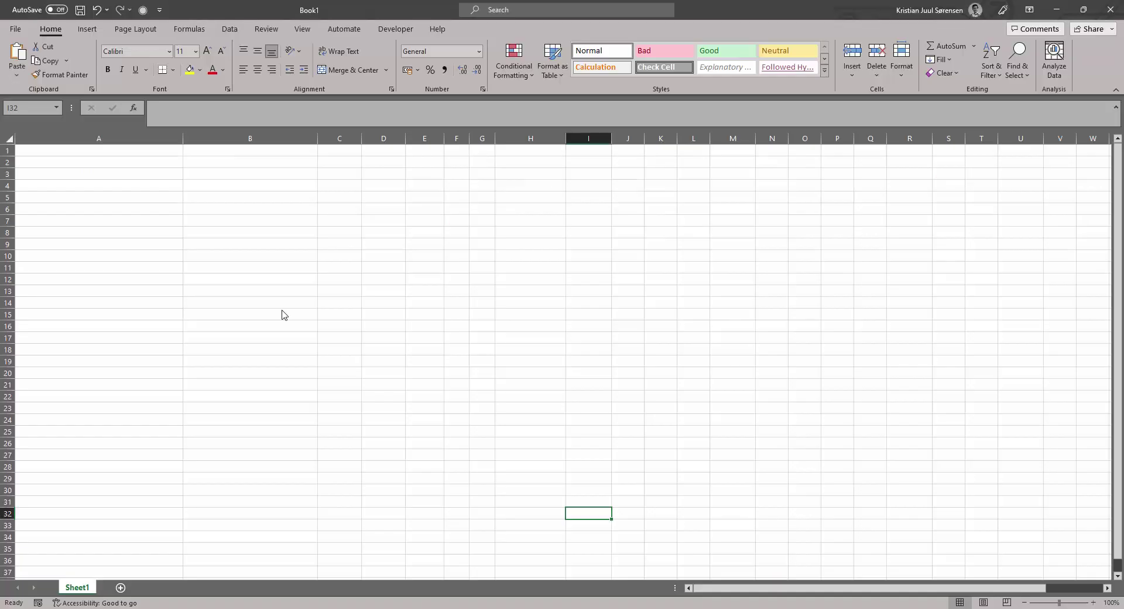
{"action": "left_click", "coordinate": [146, 151]}
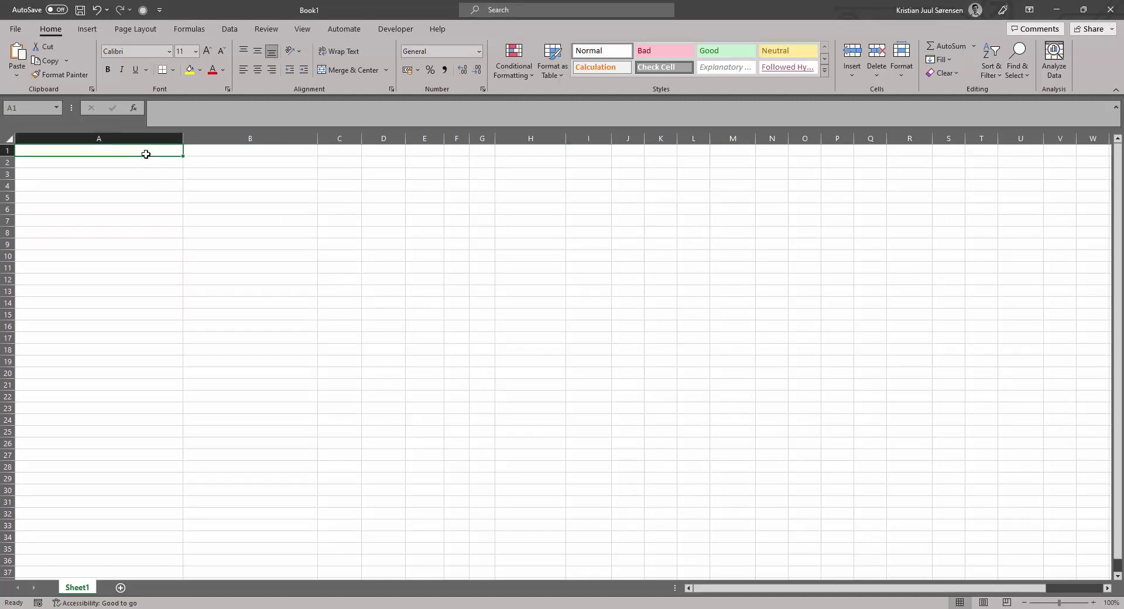
{"action": "key", "text": "ctrl+v"}
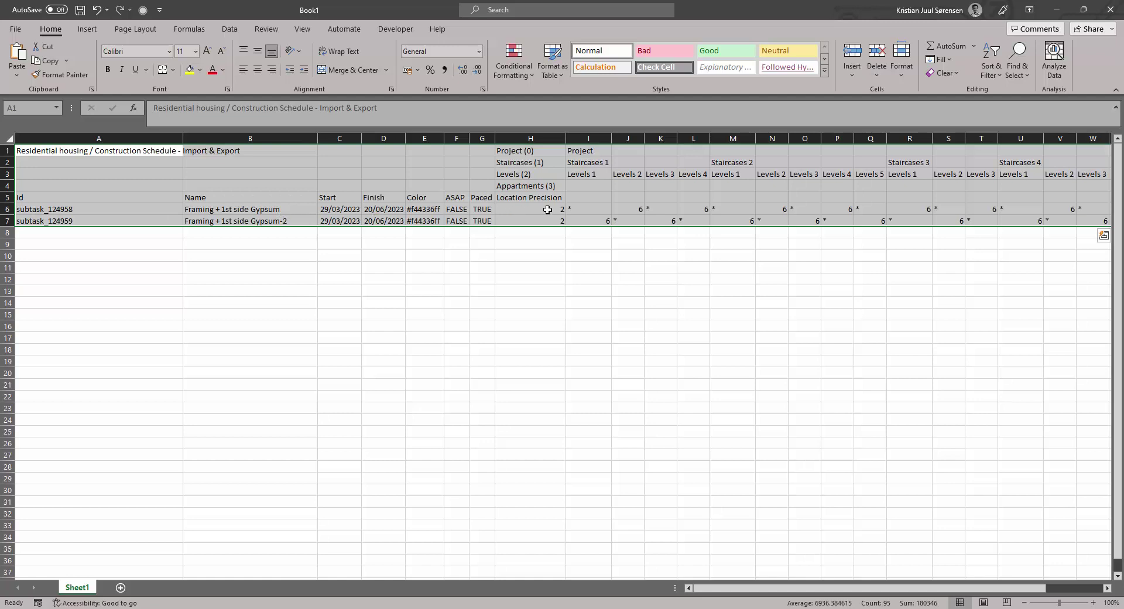
{"action": "key", "text": "Escape"}
Rename the tasks in B6 and B7 to "Framing + 1st side Gypsum - Team 1" and "Framing + 1st side Gypsum - Team 2"
{"action": "left_click", "coordinate": [262, 212]}
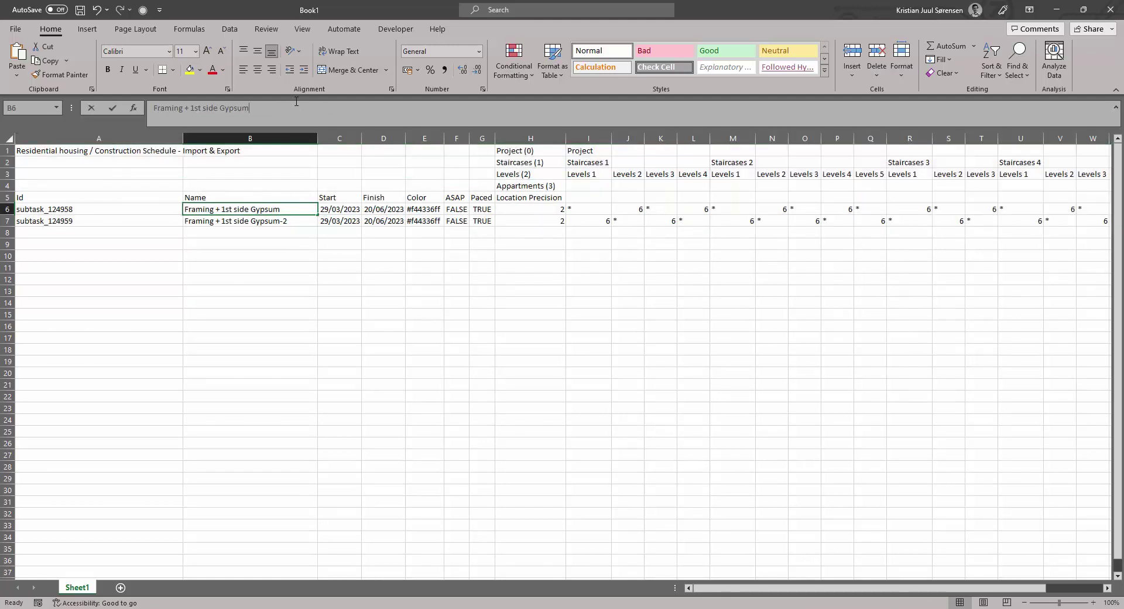
{"action": "left_click", "coordinate": [296, 101]}
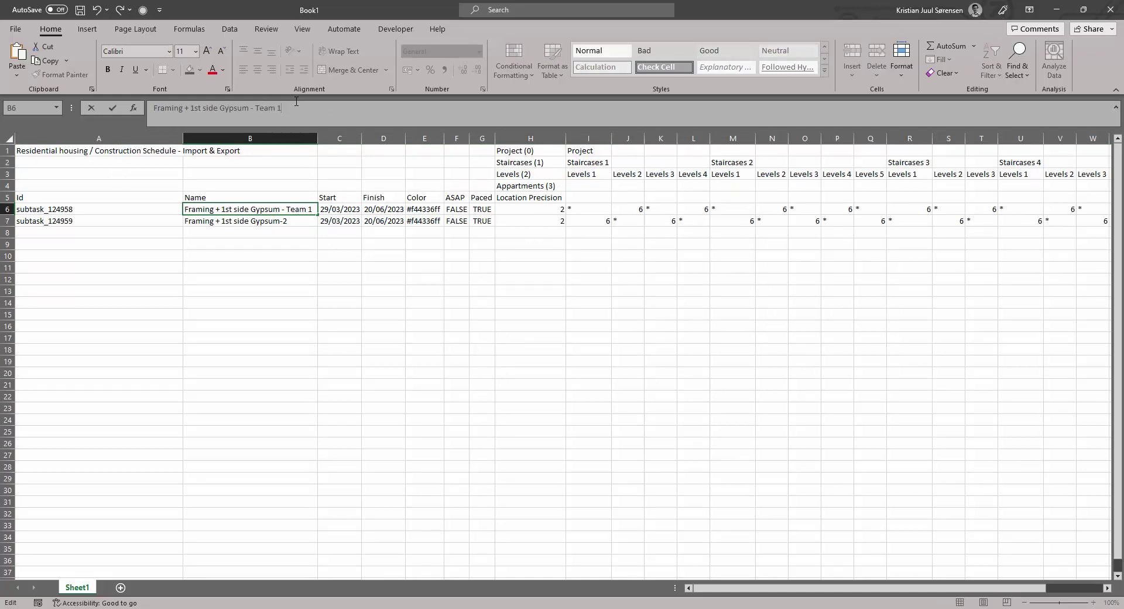
{"action": "left_click", "coordinate": [293, 221]}
{"action": "double_click", "coordinate": [292, 220]}
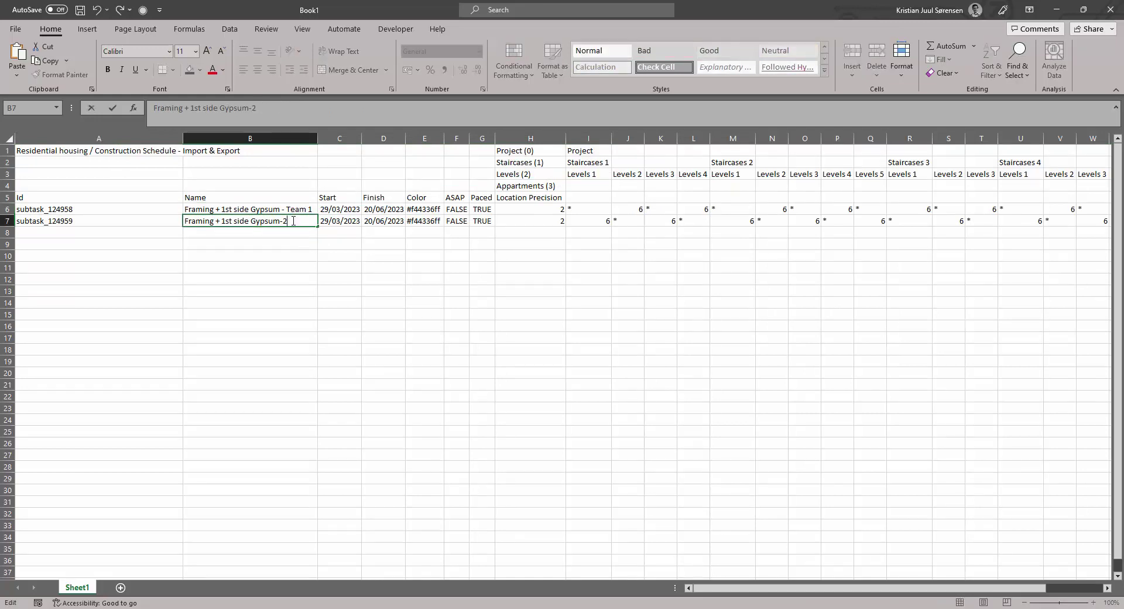
{"action": "type", "text": "- Team 2"}
{"action": "key", "text": "Return"}
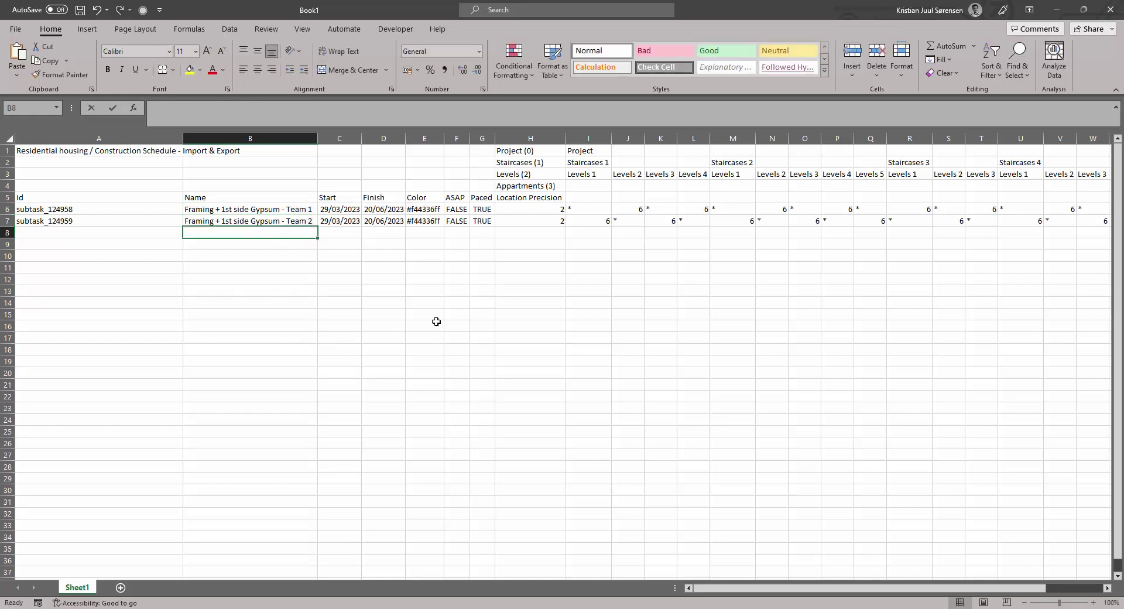
Add a "Painter" task in row 8 with start date 20/06/2023 and finish date 30/07/2023
{"action": "type", "text": "Painter"}
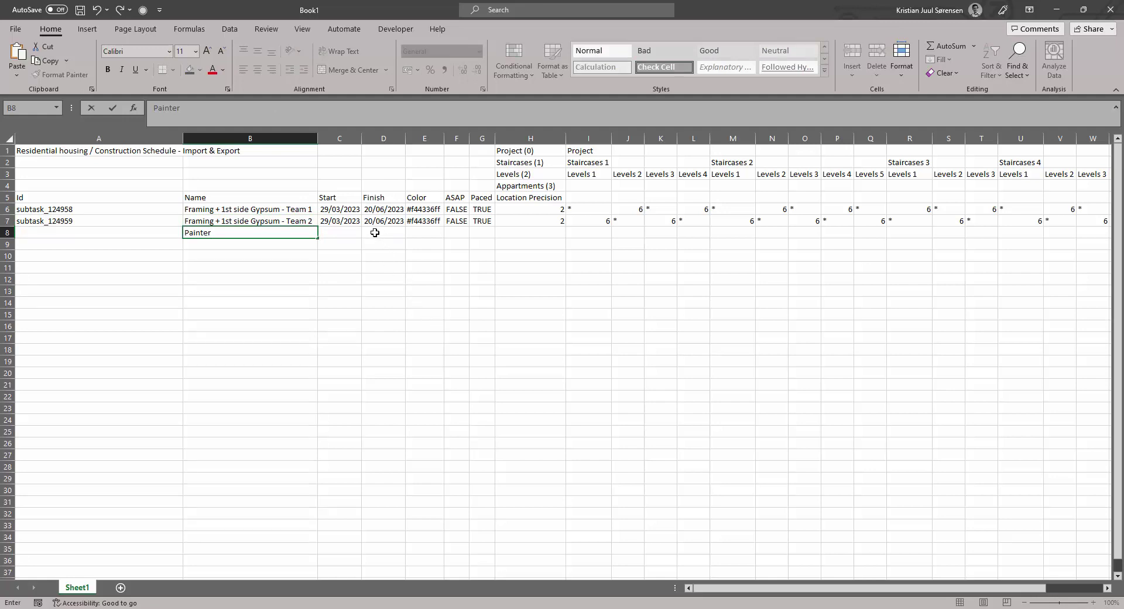
{"action": "left_click", "coordinate": [347, 233]}
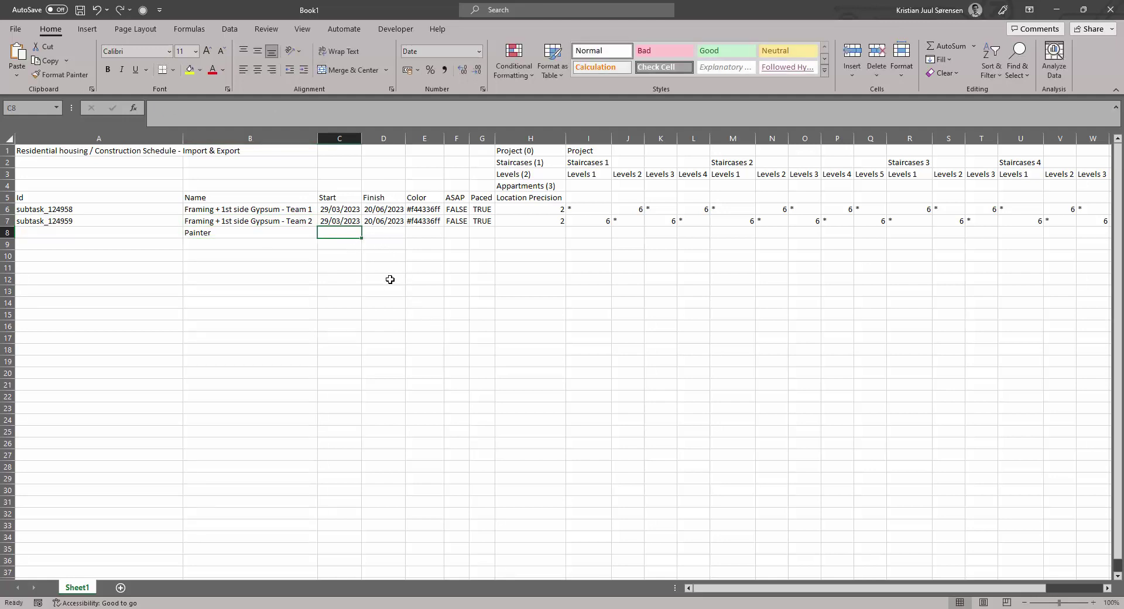
{"action": "type", "text": "20/6/"}
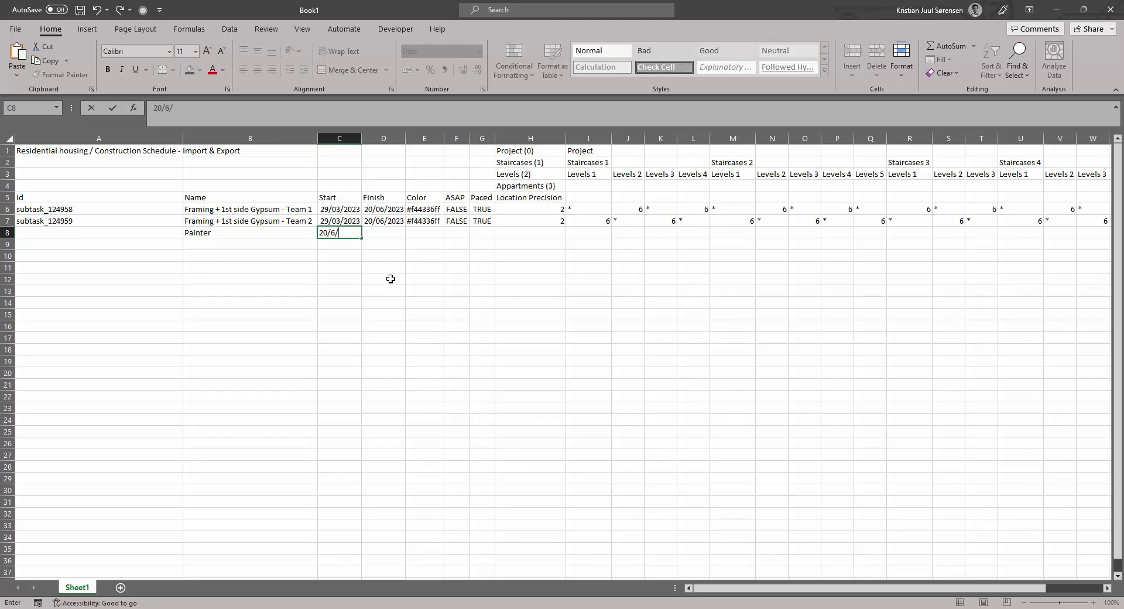
{"action": "type", "text": "0/06/2023"}
{"action": "key", "text": "Return"}
{"action": "key", "text": "Up"}
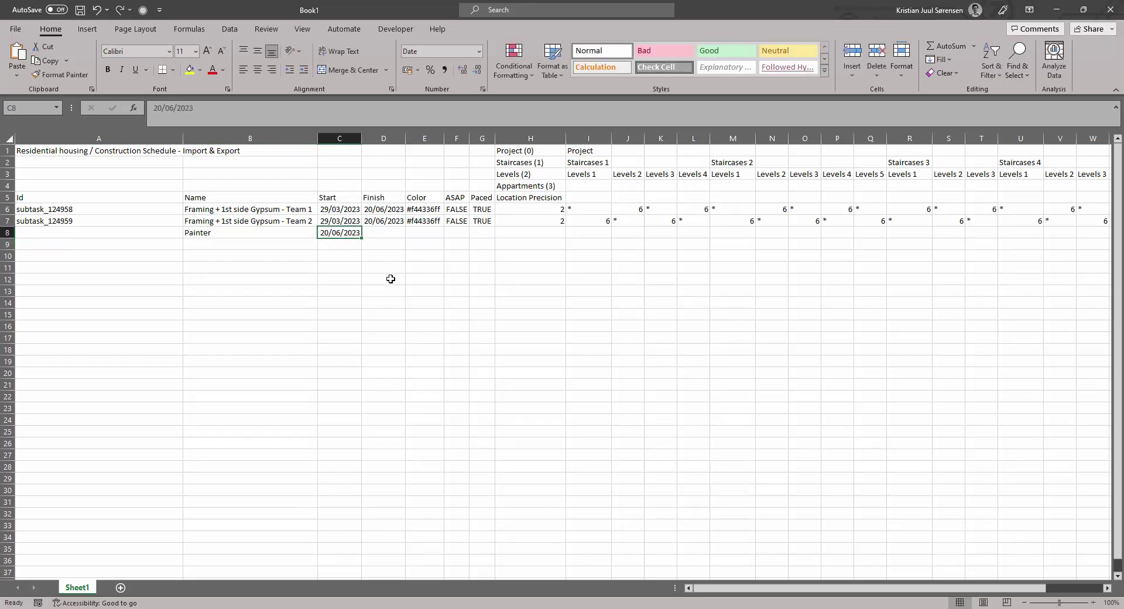
{"action": "left_click", "coordinate": [398, 230]}
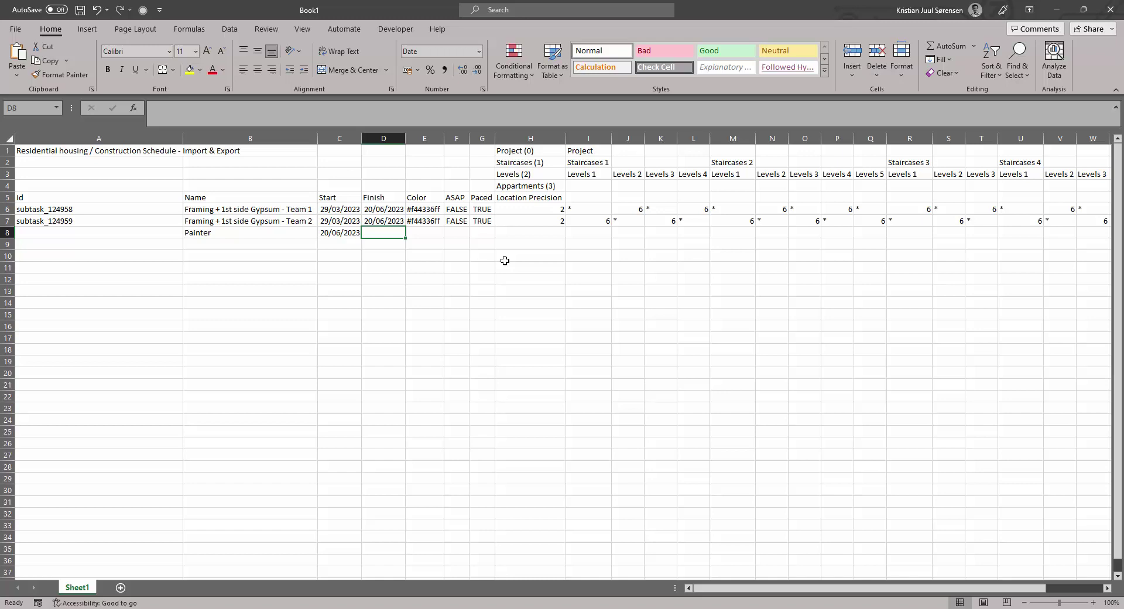
{"action": "type", "text": "30/07/2023"}
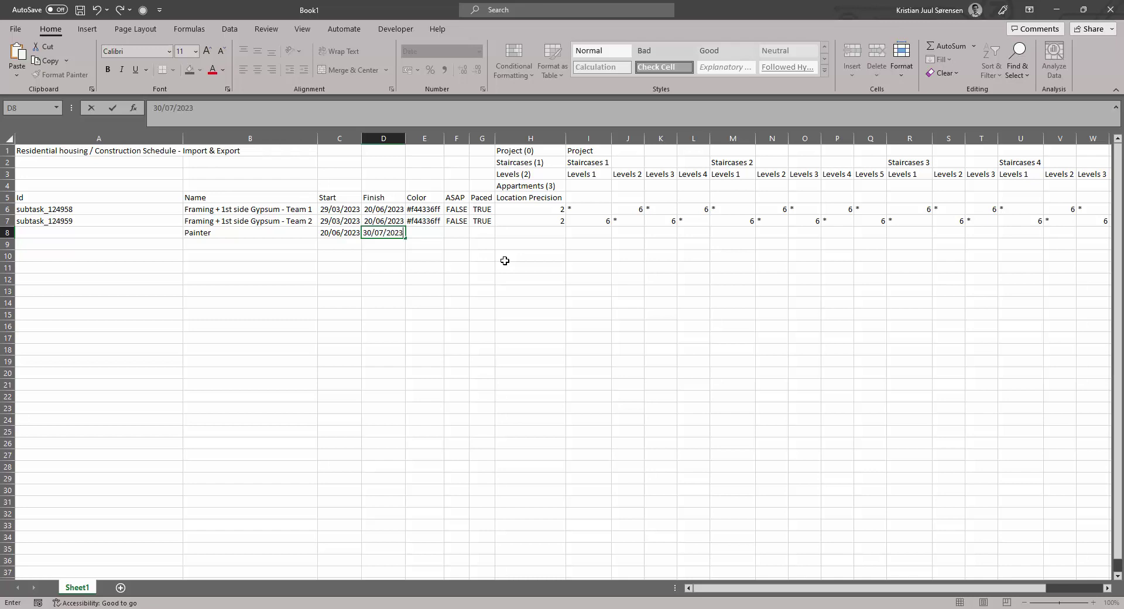
{"action": "key", "text": "Return"}
Set both ASAP and Paced to TRUE for the Painter task
{"action": "left_click", "coordinate": [456, 231]}
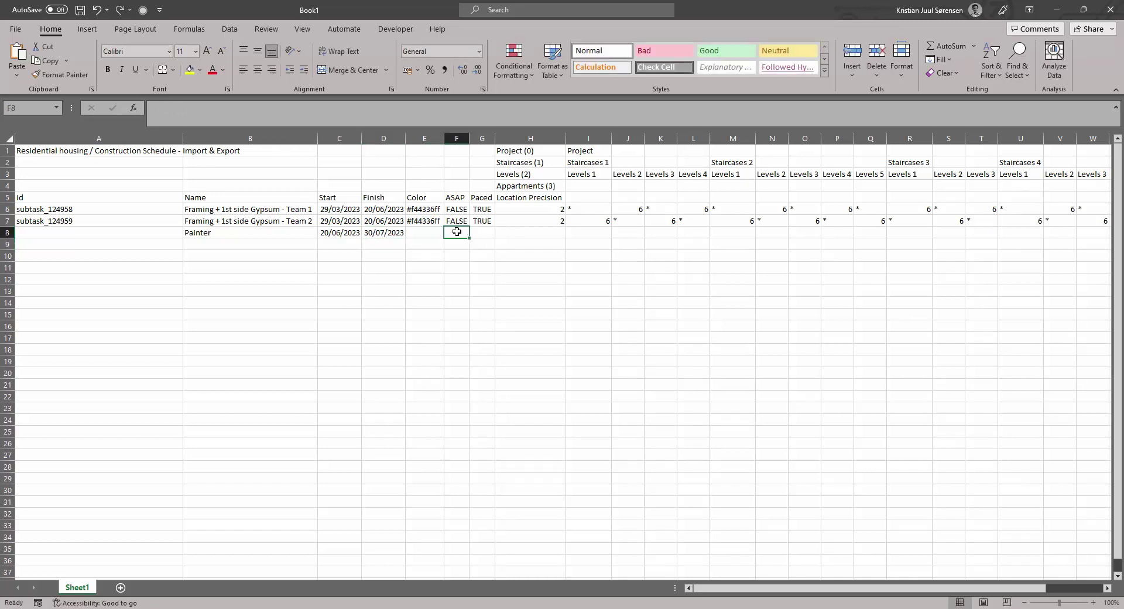
{"action": "type", "text": "TRUE"}
{"action": "left_click", "coordinate": [476, 238]}
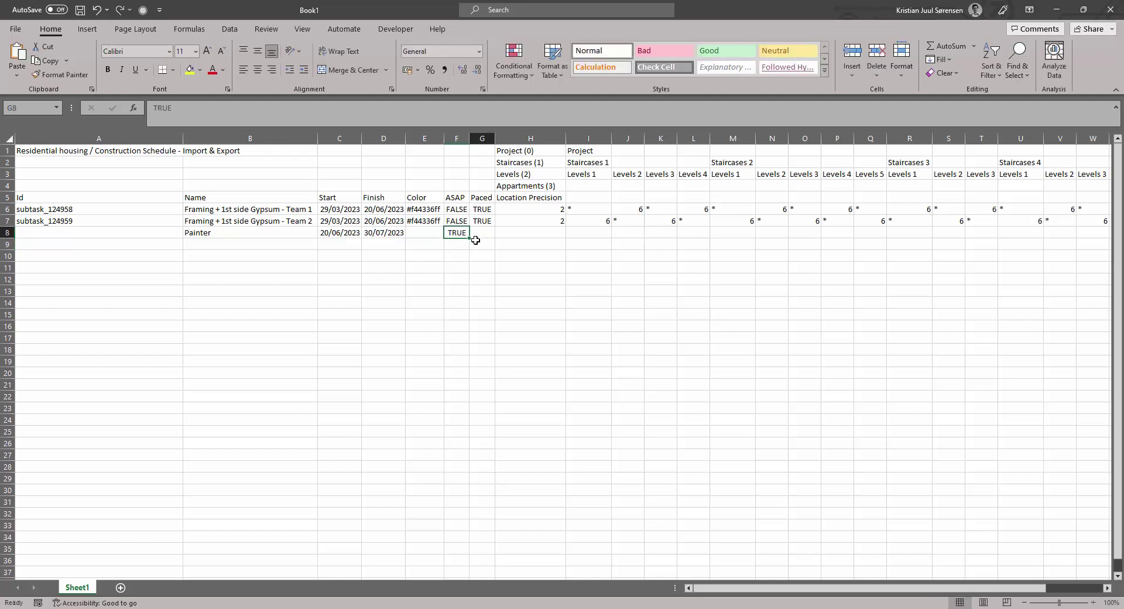
{"action": "type", "text": "TRUE"}
{"action": "key", "text": "Return"}
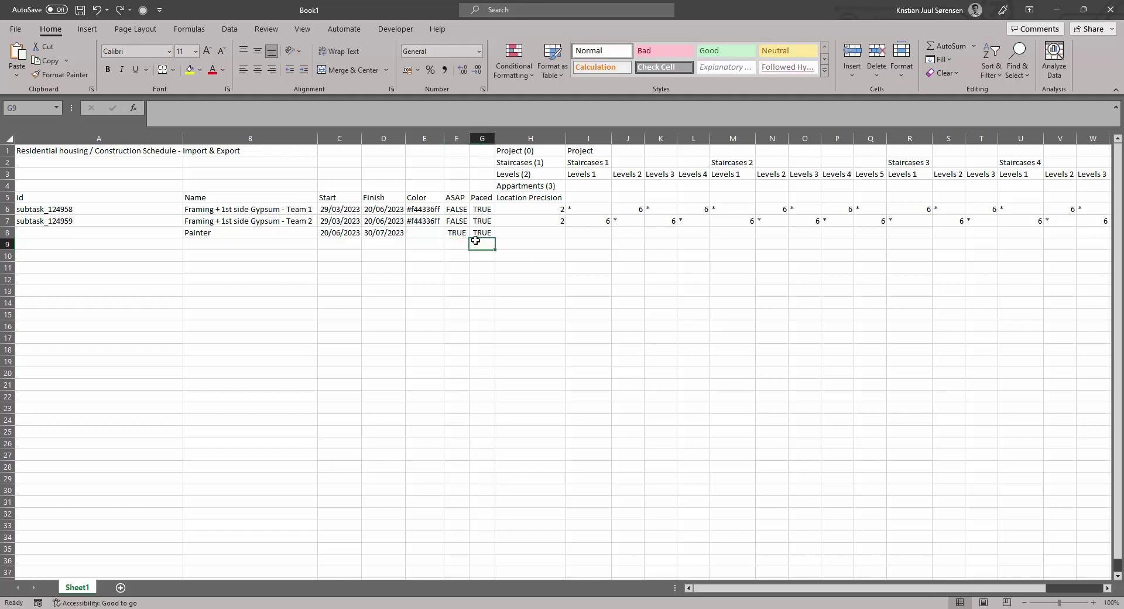
Check the location level numbers in H1:H4 and set the Painter task's location precision to 1
{"action": "left_click", "coordinate": [528, 231]}
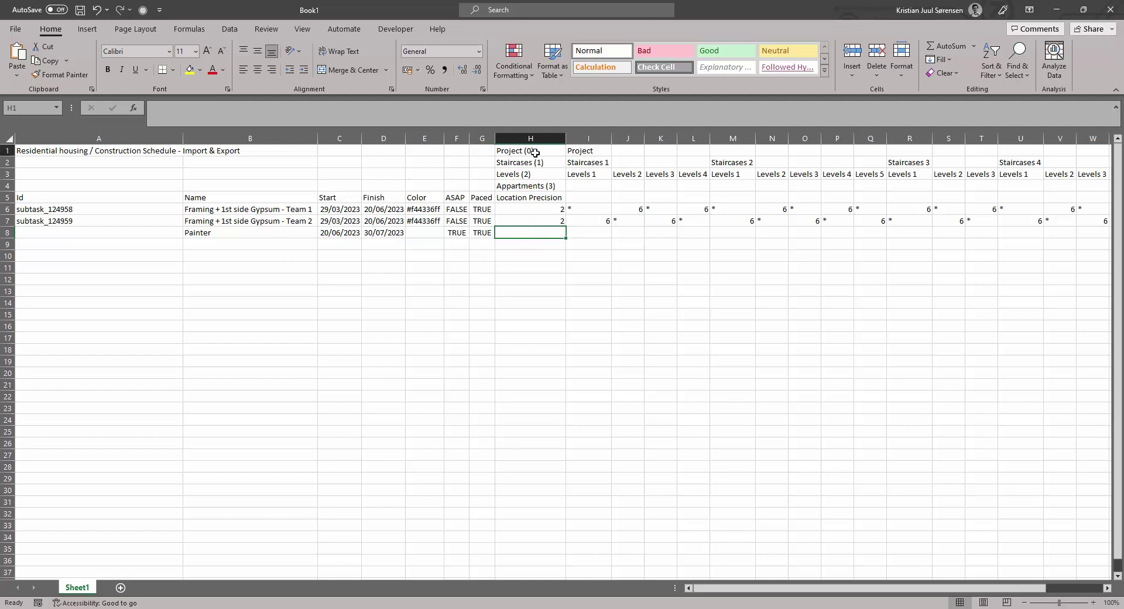
{"action": "left_click_drag", "start_coordinate": [533, 151], "coordinate": [539, 188]}
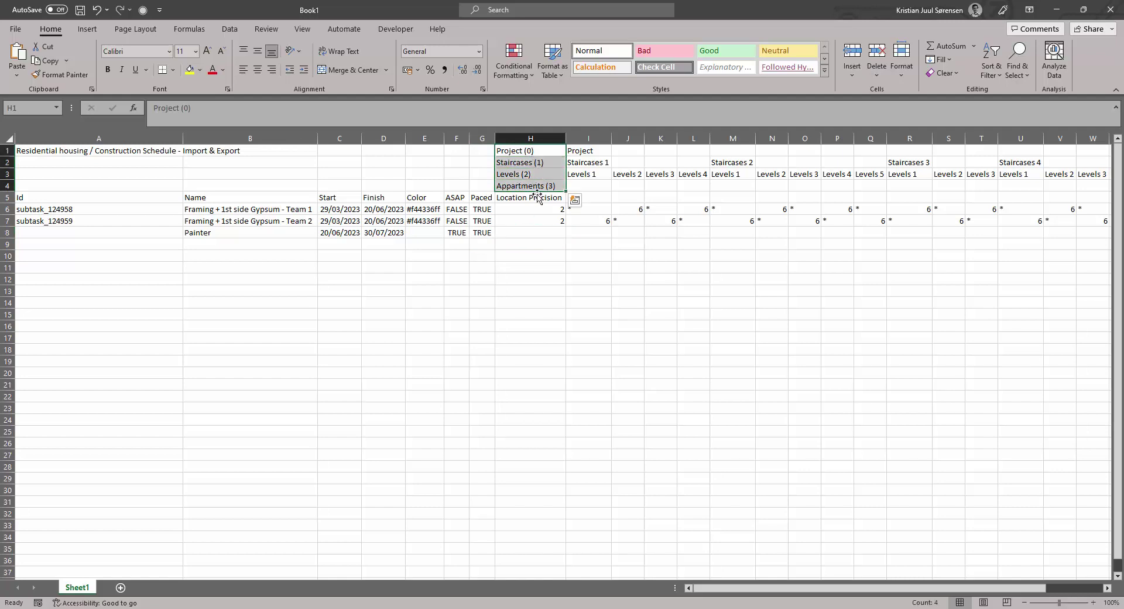
{"action": "left_click", "coordinate": [535, 232]}
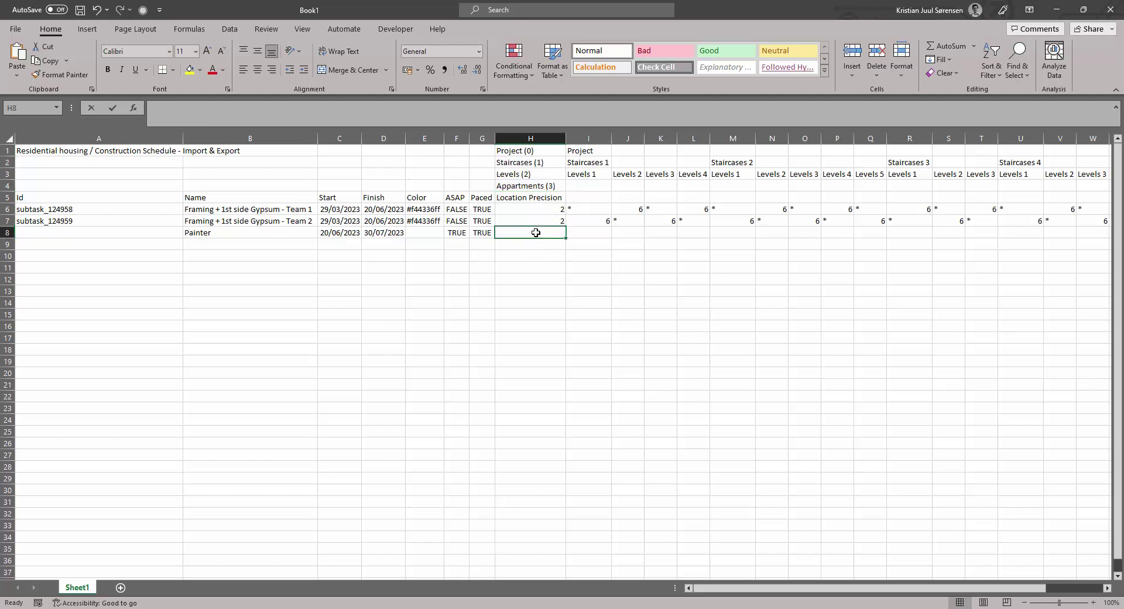
{"action": "type", "text": "1"}
{"action": "key", "text": "ctrl+Return"}
{"action": "left_click", "coordinate": [592, 232]}
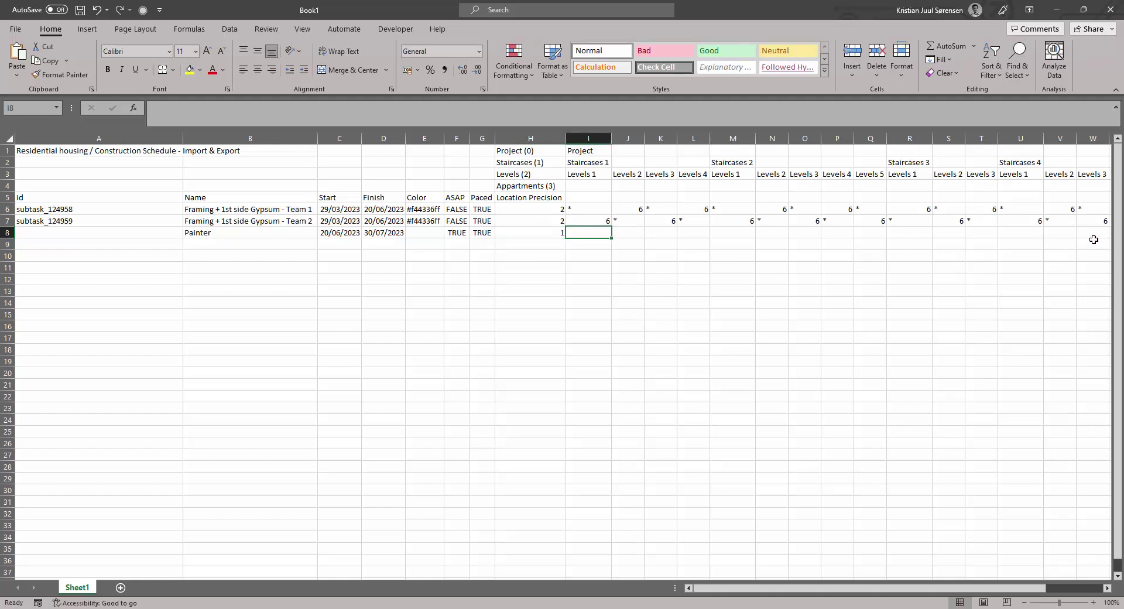
{"action": "left_click_drag", "start_coordinate": [335, 233], "coordinate": [373, 233]}
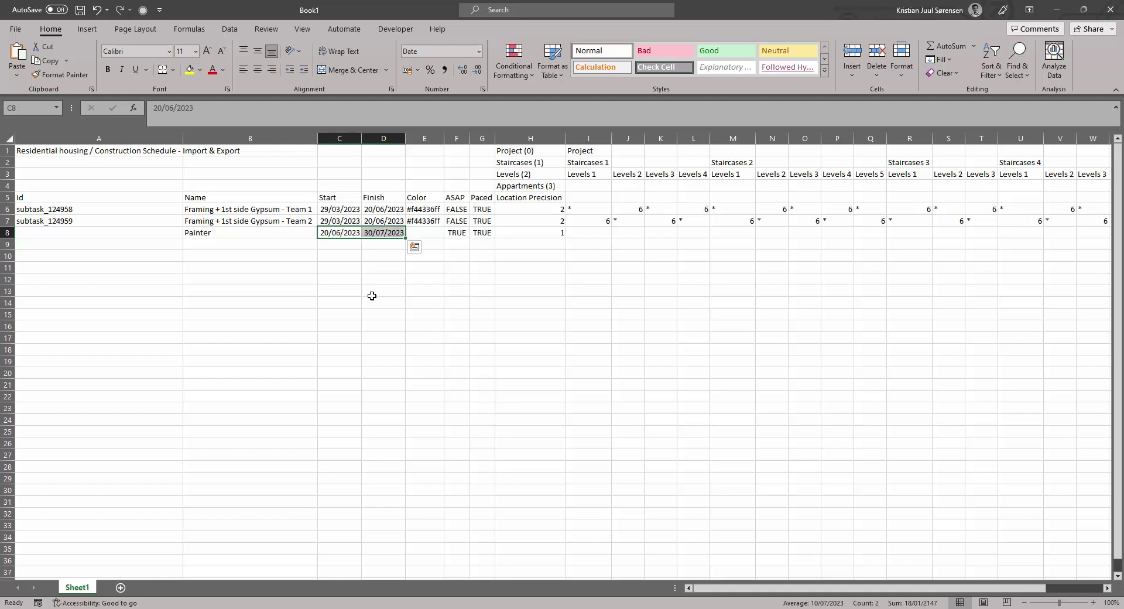
Add an "Electrician" task in row 9 with start date 30/07/2023
{"action": "left_click", "coordinate": [281, 244]}
{"action": "type", "text": "Electri"}
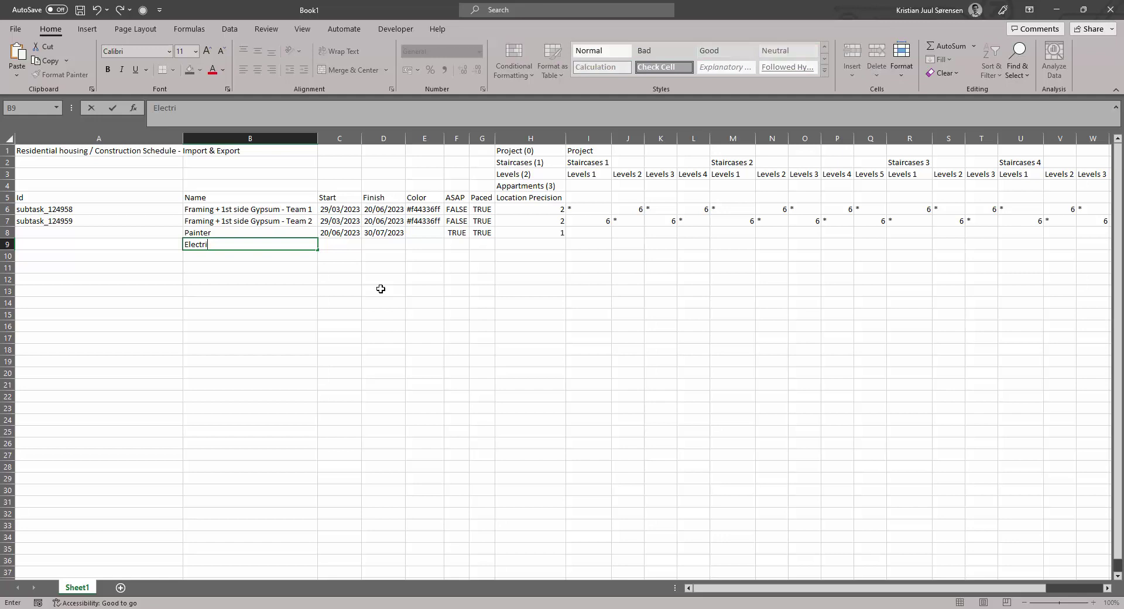
{"action": "type", "text": "cian"}
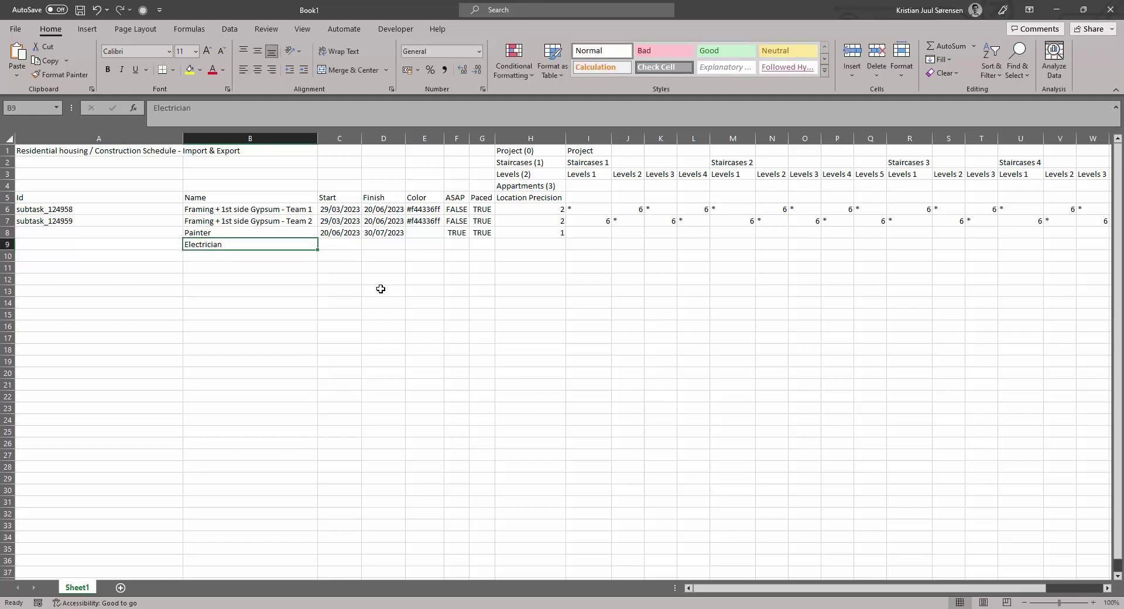
{"action": "key", "text": "Tab"}
{"action": "type", "text": "30"}
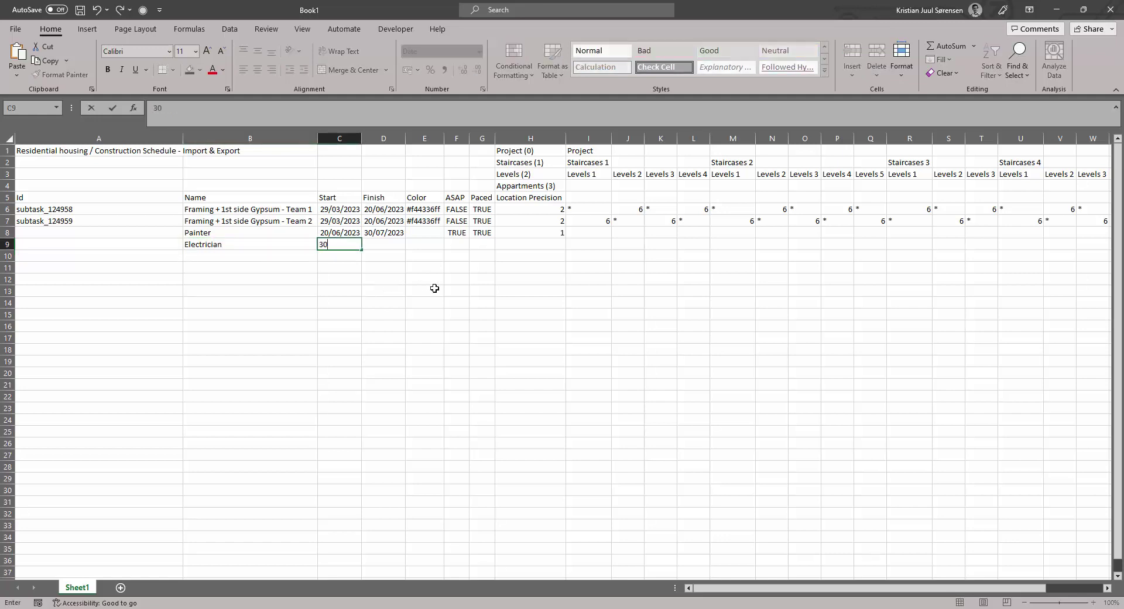
{"action": "type", "text": "/07/2023"}
{"action": "key", "text": "Return"}
Set ASAP and Paced to TRUE and location precision to 2 for the Electrician task
{"action": "left_click", "coordinate": [456, 244]}
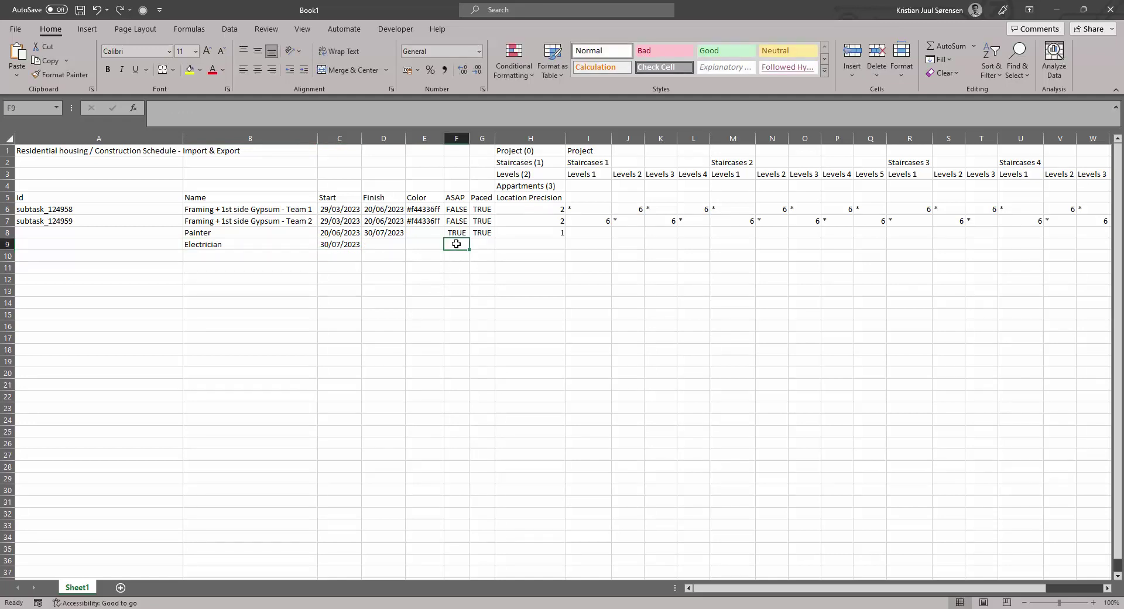
{"action": "type", "text": "TRUE"}
{"action": "key", "text": "Tab"}
{"action": "type", "text": "TR"}
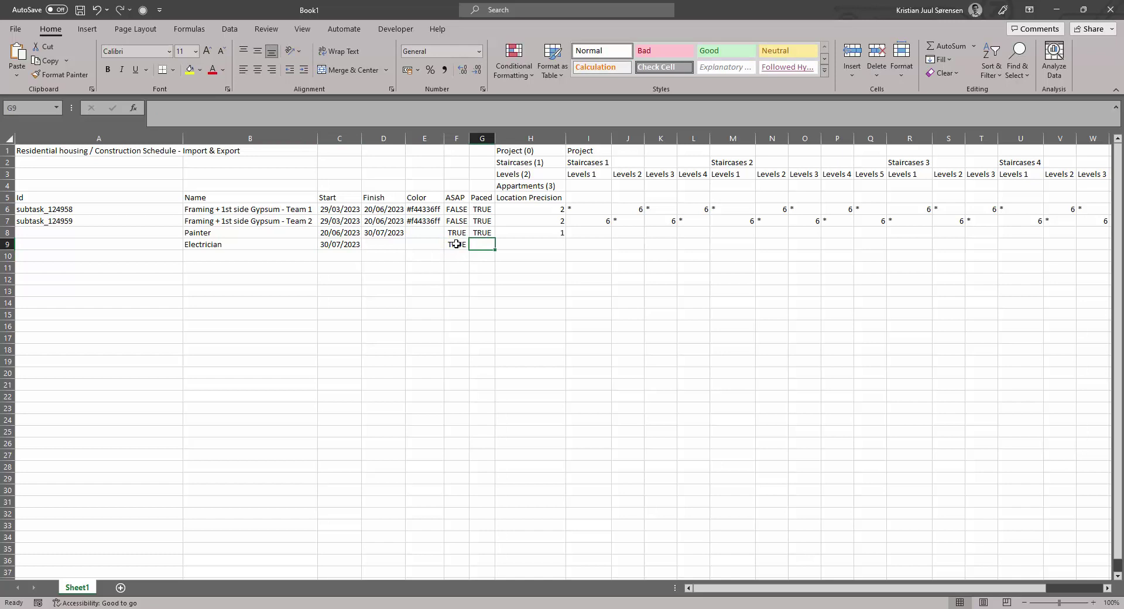
{"action": "type", "text": "UE"}
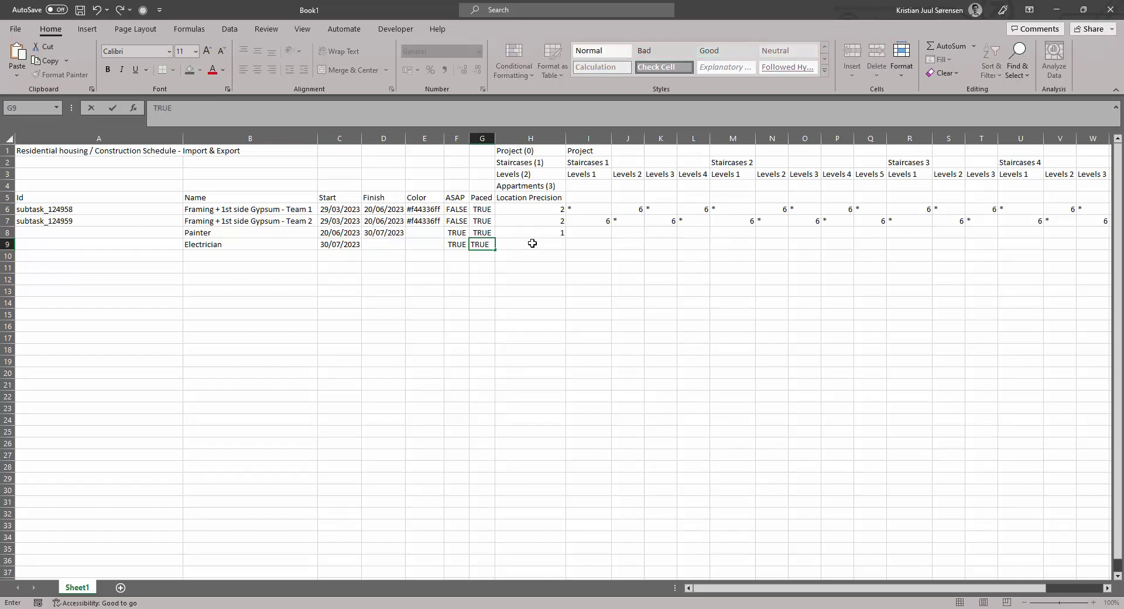
{"action": "key", "text": "Tab"}
{"action": "type", "text": "2"}
{"action": "key", "text": "Tab"}
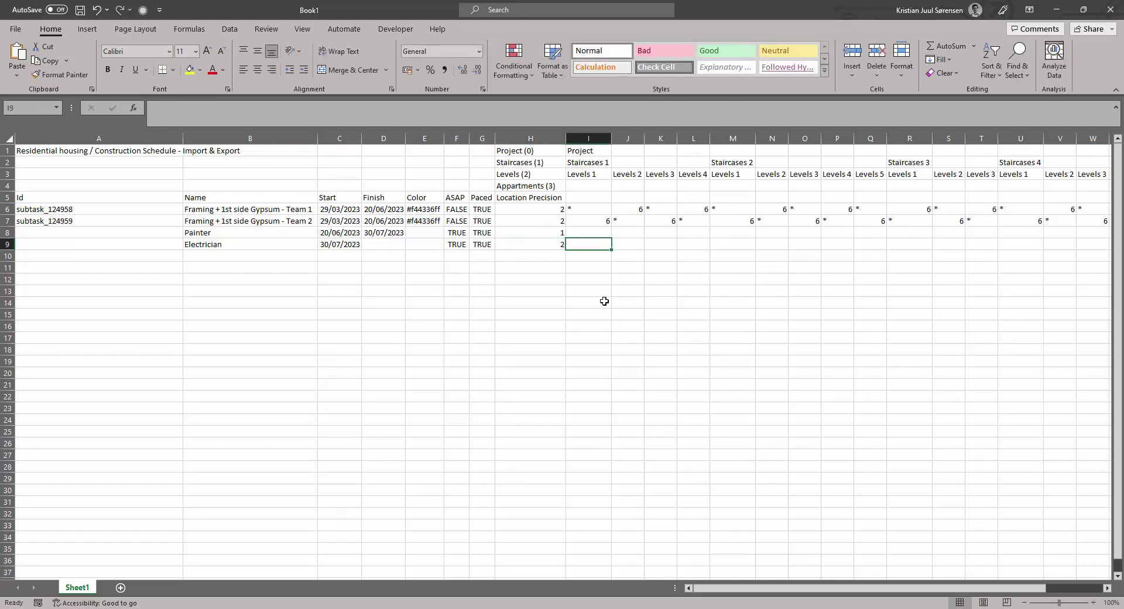
Enter 5 for the Electrician task in each of Levels 1 to 4 of Staircases 1
{"action": "type", "text": "5"}
{"action": "key", "text": "Tab"}
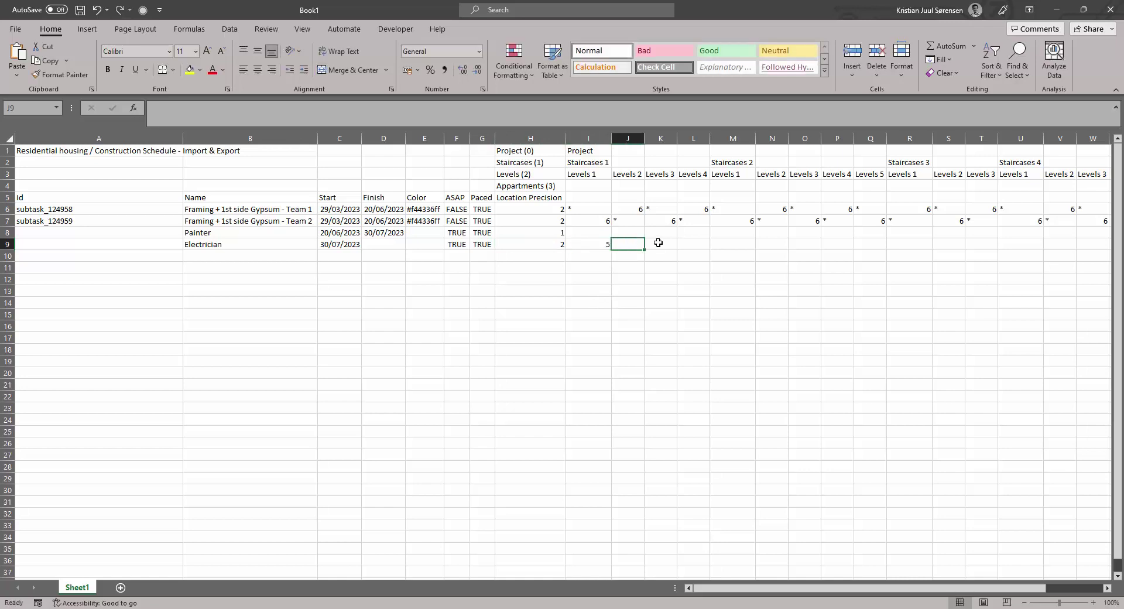
{"action": "type", "text": "5"}
{"action": "key", "text": "Tab"}
{"action": "type", "text": "5"}
{"action": "key", "text": "Tab"}
{"action": "type", "text": "5"}
{"action": "key", "text": "Tab"}
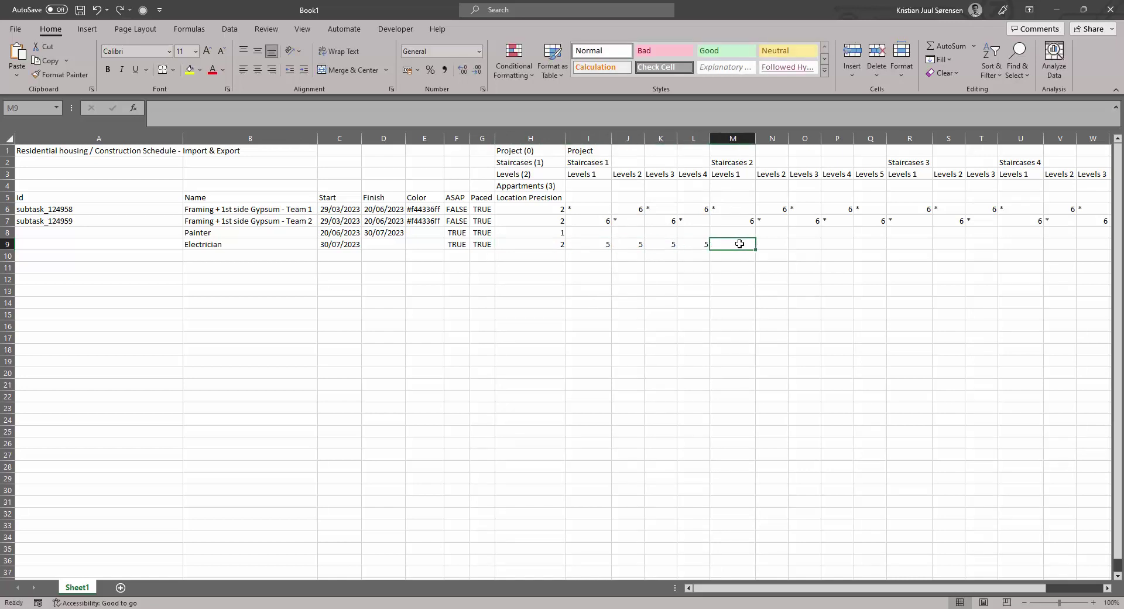
Enter 5 for the Electrician task in every remaining level from Staircases 2 Levels 1 through Staircases 5 Levels 4
{"action": "type", "text": "5"}
{"action": "key", "text": "Tab"}
{"action": "left_click", "coordinate": [692, 244], "text": "shift"}
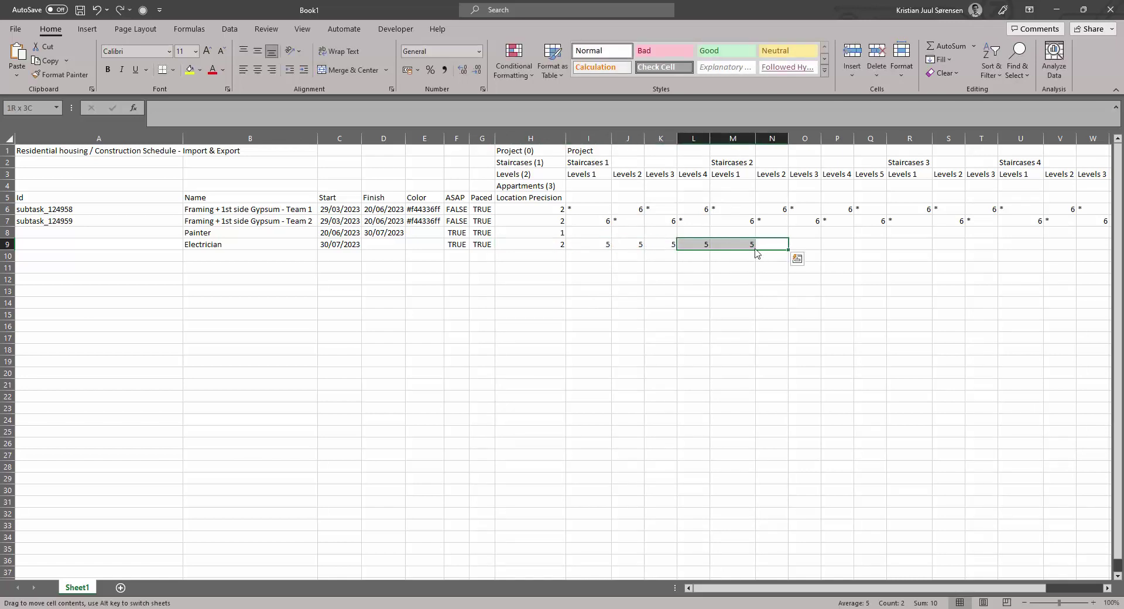
{"action": "left_click_drag", "start_coordinate": [744, 246], "coordinate": [973, 244]}
{"action": "left_click", "coordinate": [957, 245]}
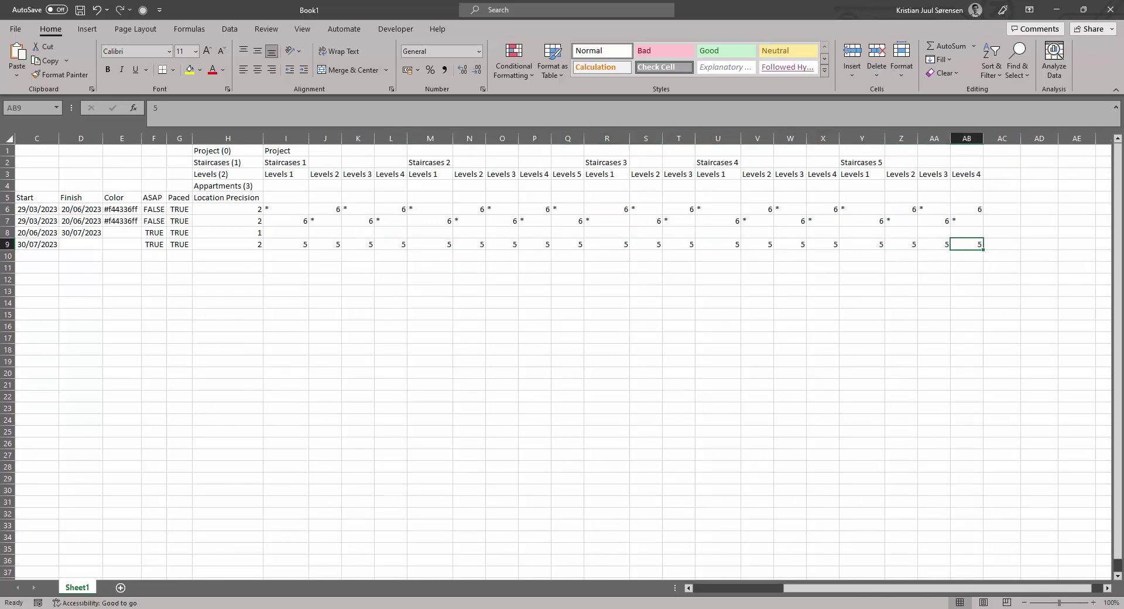
Check the Id cells of the four tasks and copy their complete rows, A6:AB9
{"action": "left_click_drag", "start_coordinate": [925, 597], "coordinate": [837, 597]}
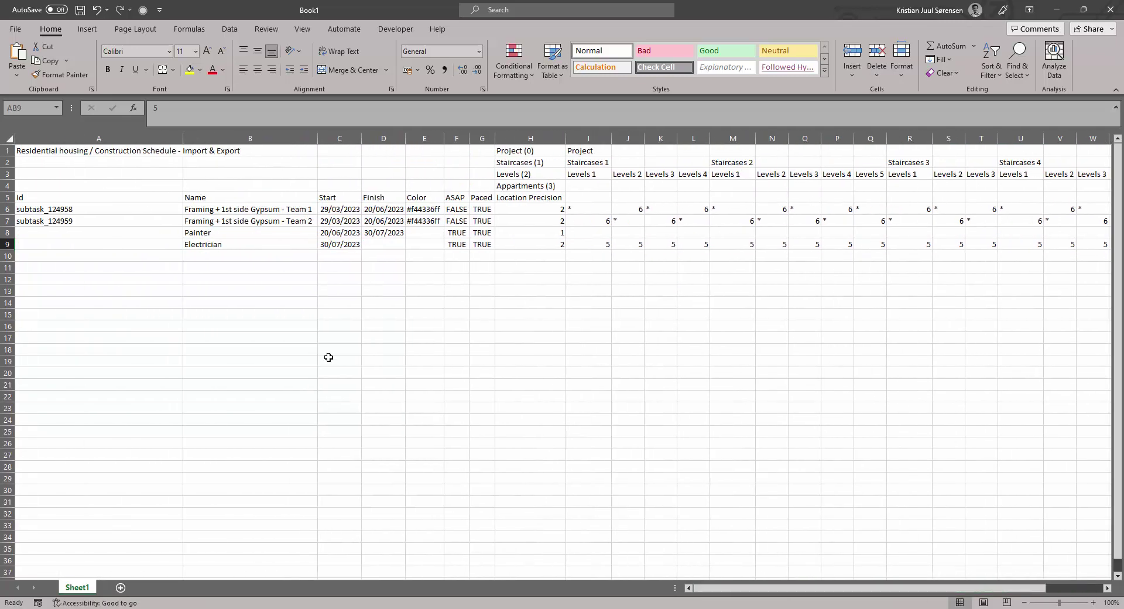
{"action": "left_click", "coordinate": [113, 210]}
{"action": "left_click_drag", "start_coordinate": [103, 231], "coordinate": [103, 246]}
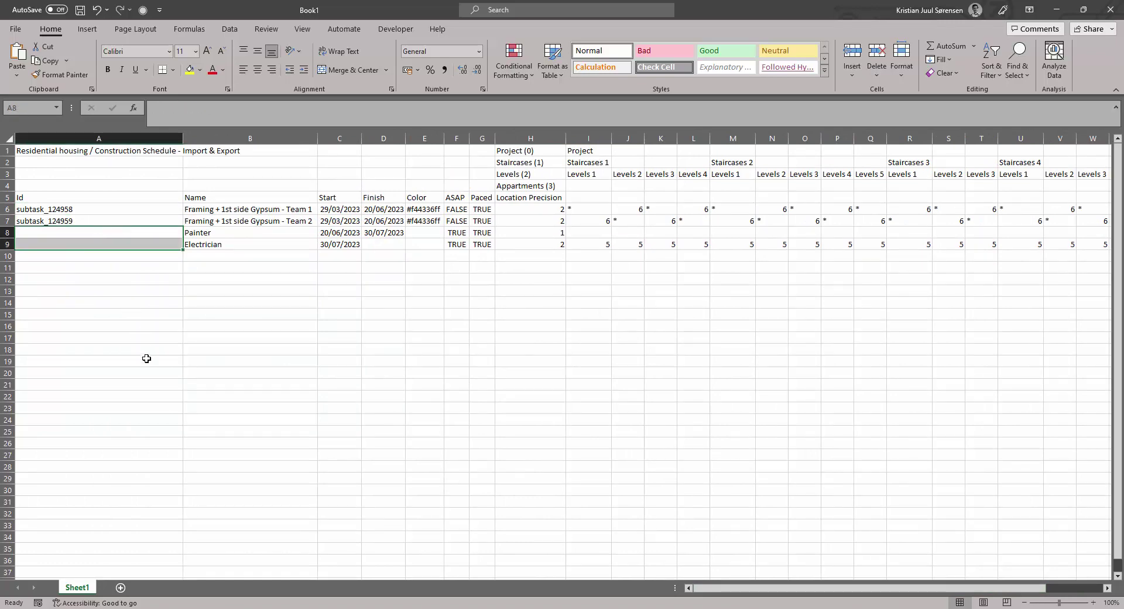
{"action": "left_click", "coordinate": [100, 209]}
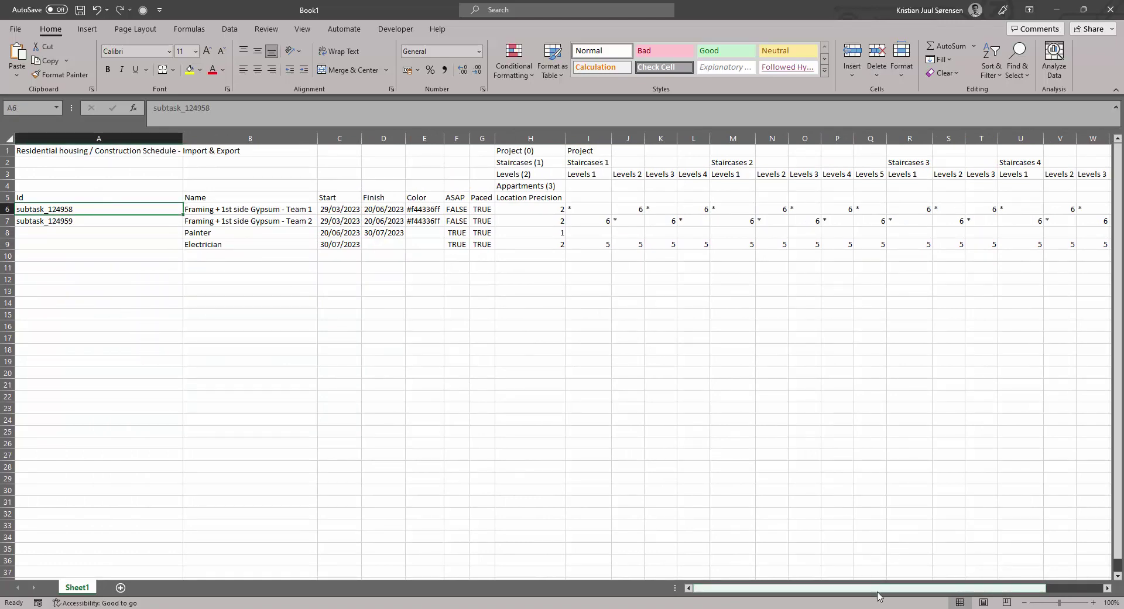
{"action": "left_click_drag", "start_coordinate": [877, 596], "coordinate": [934, 593]}
{"action": "left_click", "coordinate": [1097, 247], "text": "shift"}
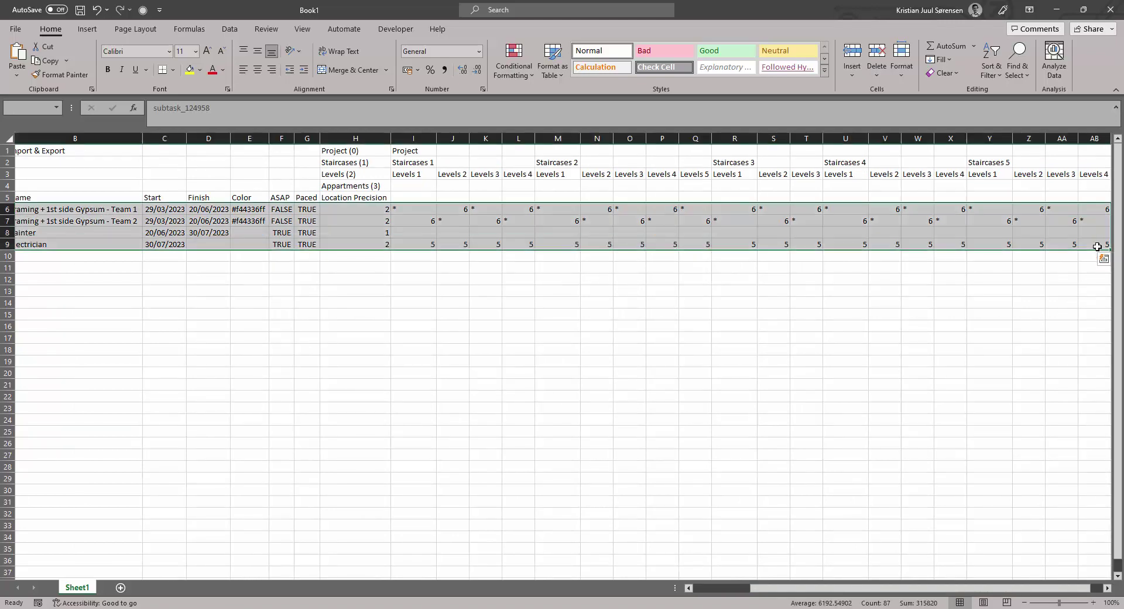
{"action": "key", "text": "ctrl+c"}
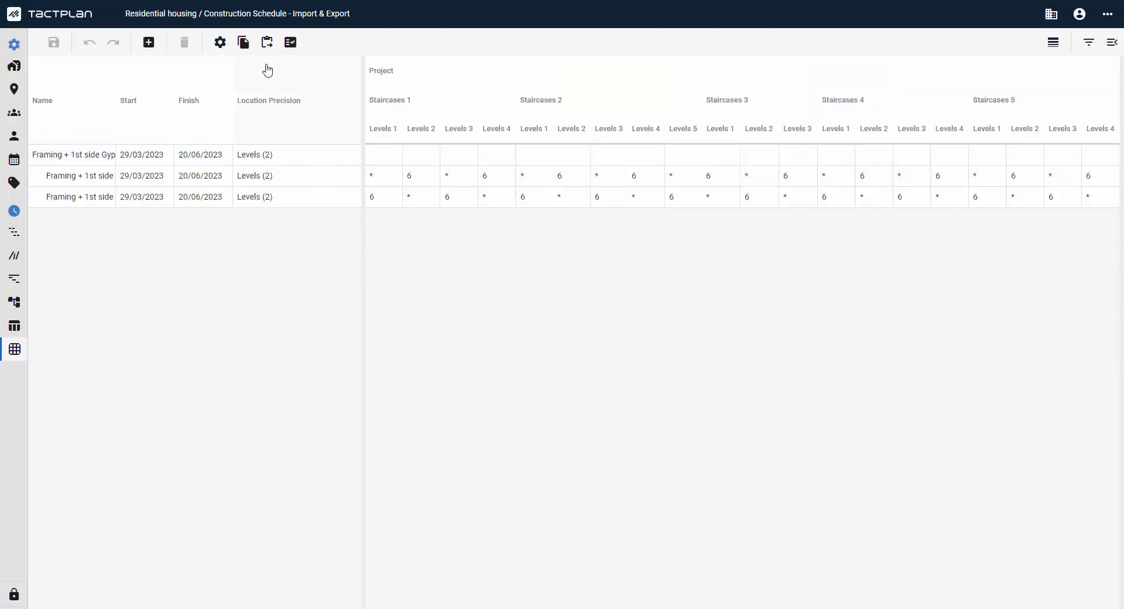
Switch to Tactplan, import the copied task rows into the schedule table, and widen the Name column and task details area
{"action": "left_click", "coordinate": [267, 44]}
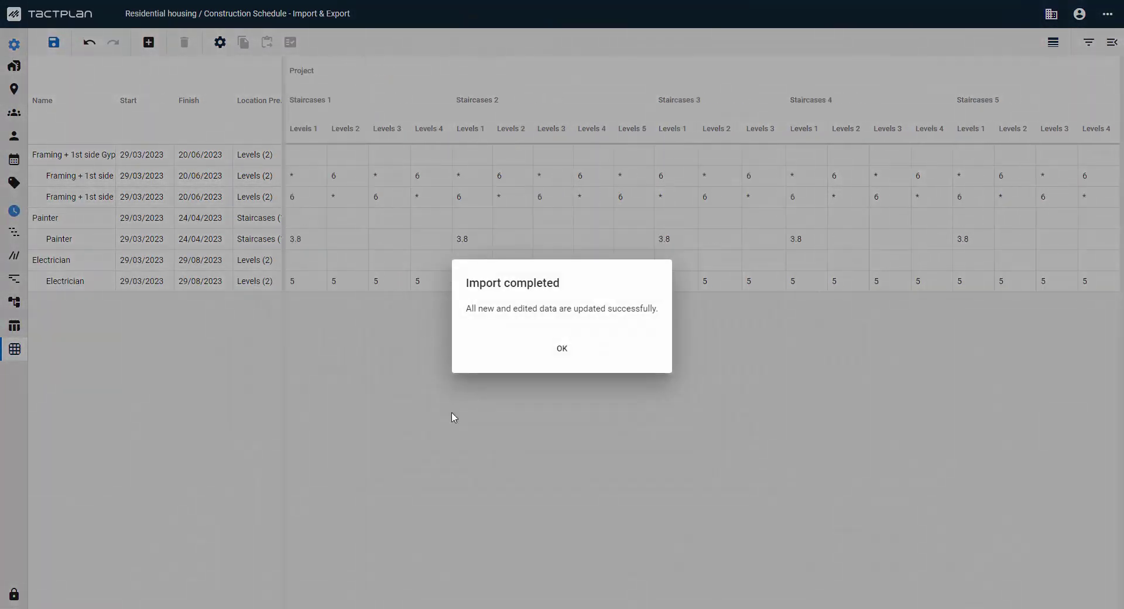
{"action": "left_click", "coordinate": [562, 348]}
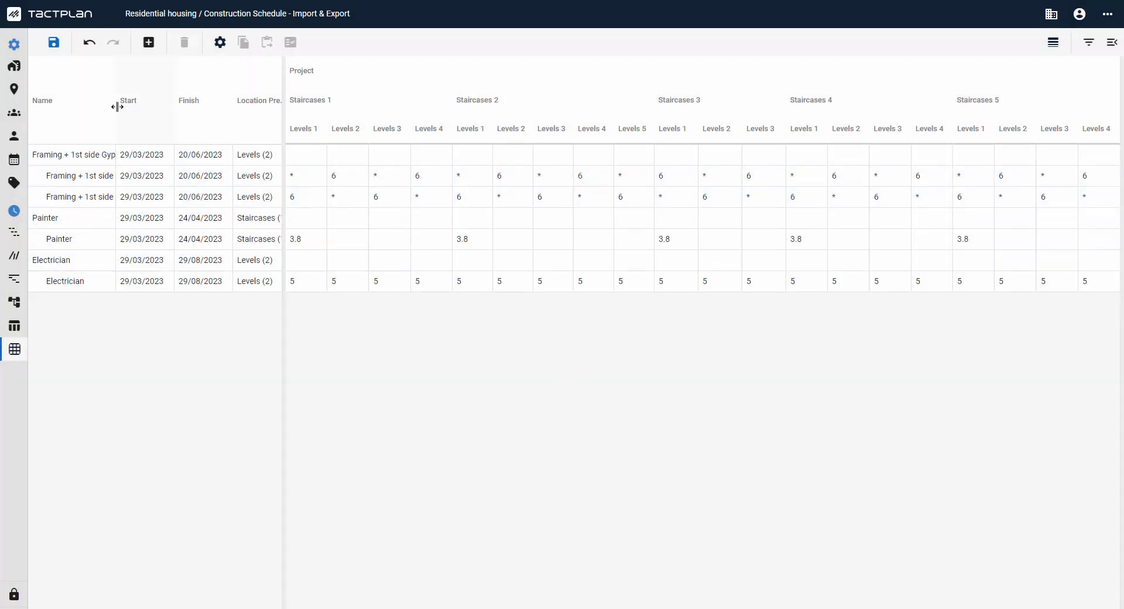
{"action": "left_click_drag", "start_coordinate": [116, 107], "coordinate": [195, 115]}
{"action": "left_click_drag", "start_coordinate": [232, 200], "coordinate": [657, 215]}
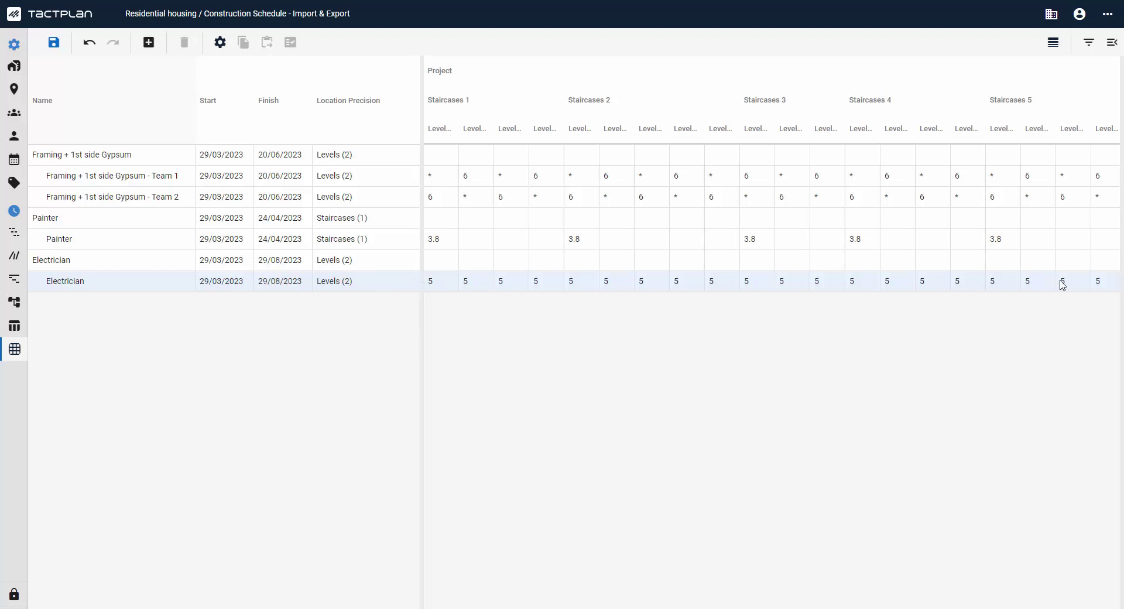
Save the imported schedule and display it in the location-based Gantt and line-of-balance views
{"action": "left_click", "coordinate": [54, 52]}
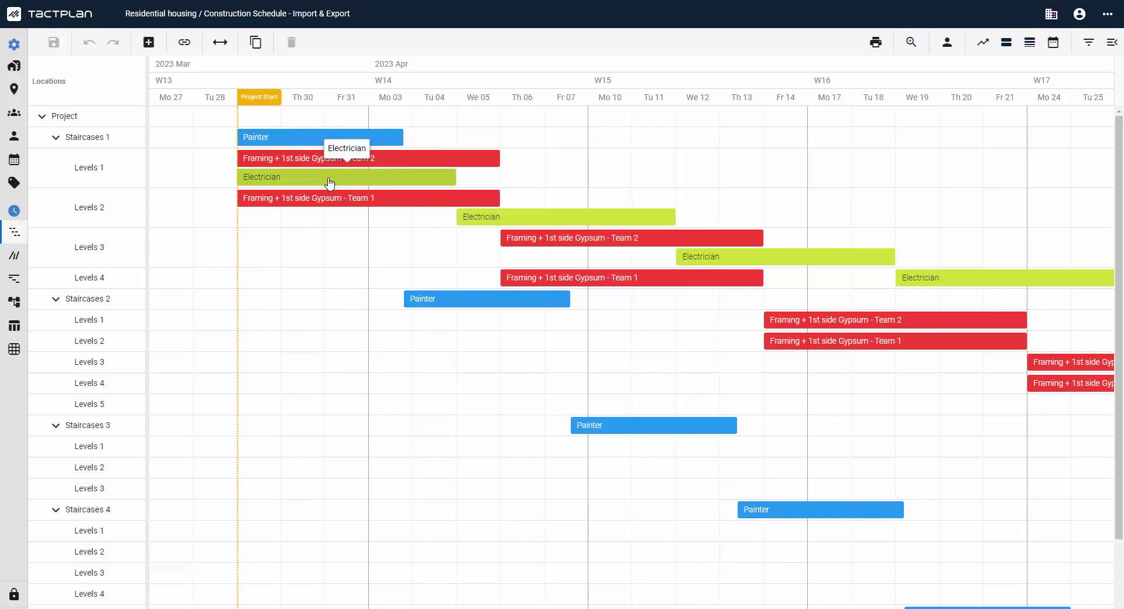
{"action": "left_click", "coordinate": [19, 263]}
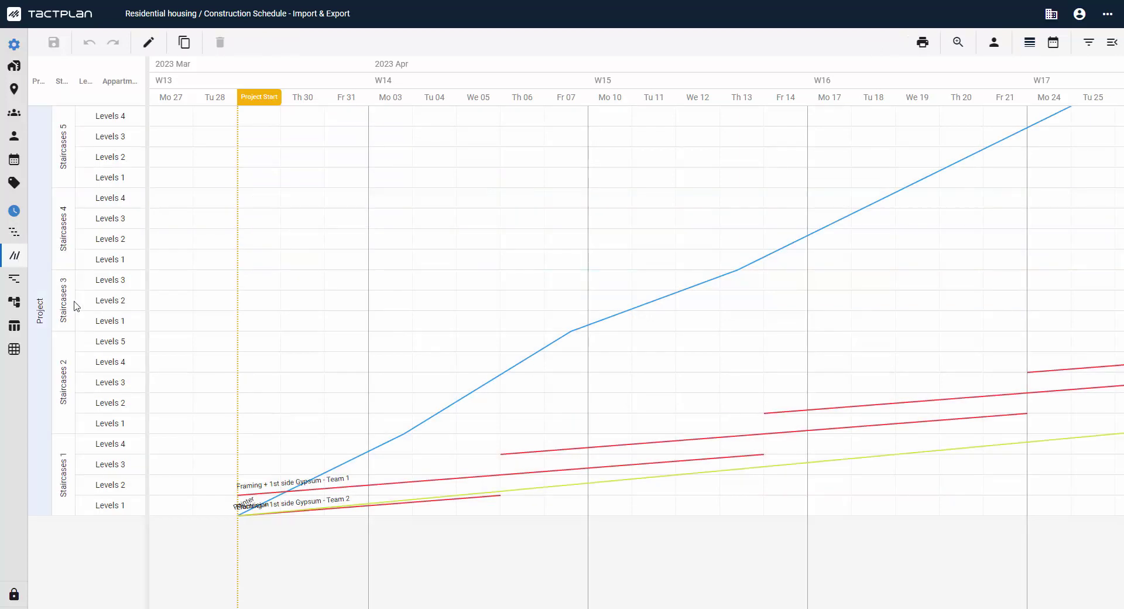